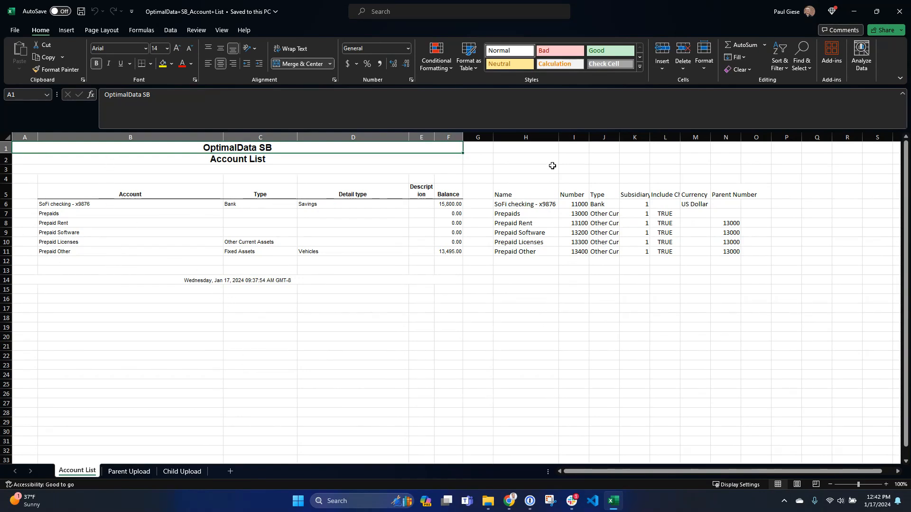
Autofit the widths of columns H through N on the Account List sheet.
{"action": "left_click_drag", "start_coordinate": [534, 137], "coordinate": [742, 137]}
{"action": "double_click", "coordinate": [743, 137]}
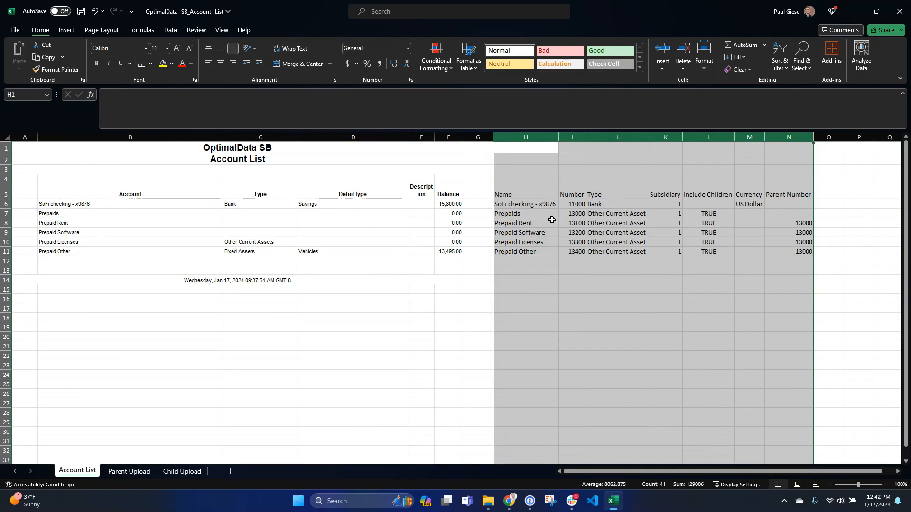
Review the import column headers in row 5, from Name and Number through Include Children, Currency and Parent Number.
{"action": "left_click", "coordinate": [543, 192]}
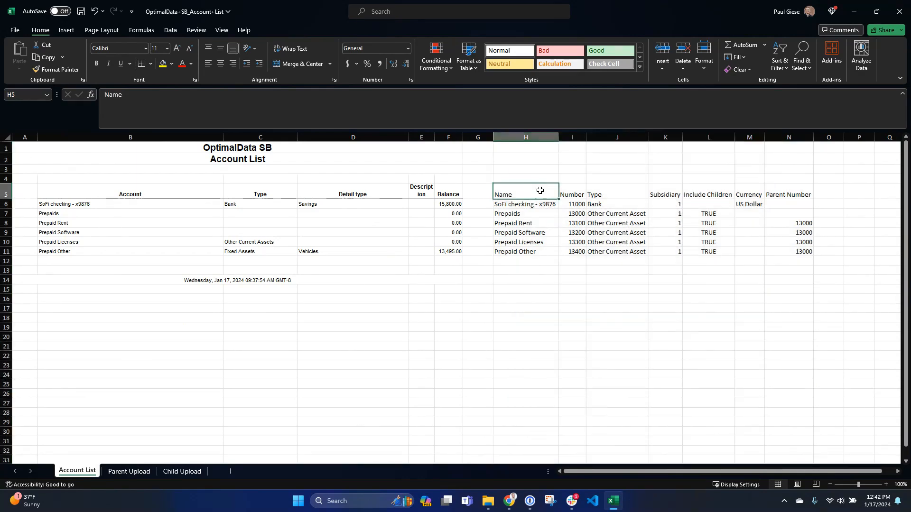
{"action": "left_click", "coordinate": [578, 192]}
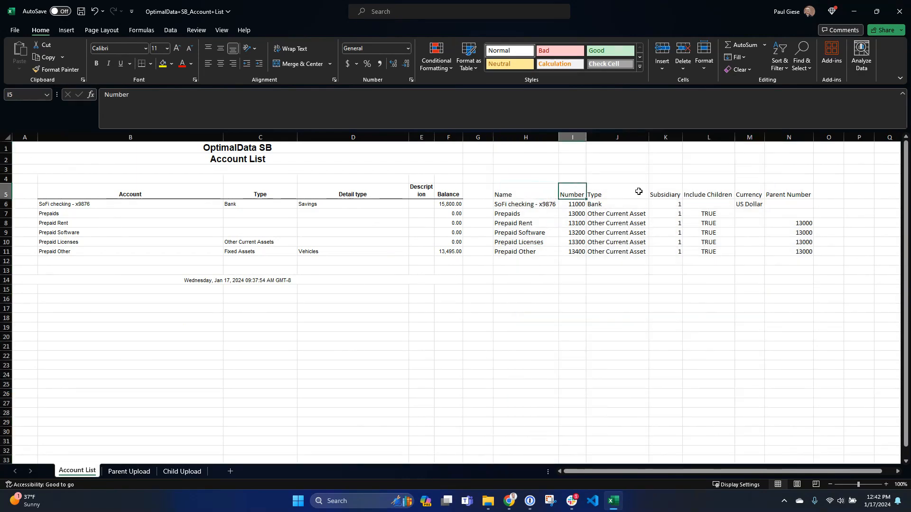
{"action": "left_click", "coordinate": [617, 190]}
{"action": "left_click", "coordinate": [684, 187]}
{"action": "left_click", "coordinate": [666, 189]}
{"action": "left_click", "coordinate": [704, 189]}
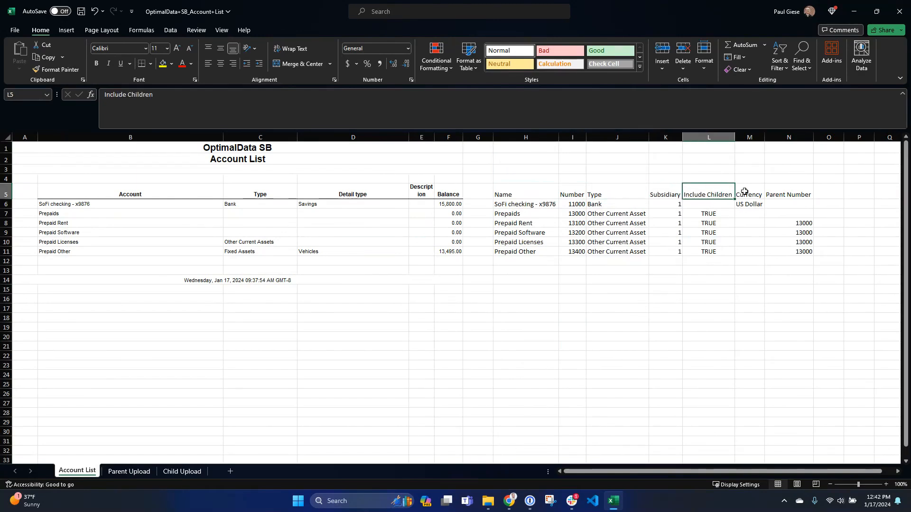
{"action": "left_click_drag", "start_coordinate": [665, 193], "coordinate": [694, 193]}
{"action": "left_click", "coordinate": [709, 211]}
{"action": "left_click", "coordinate": [750, 190]}
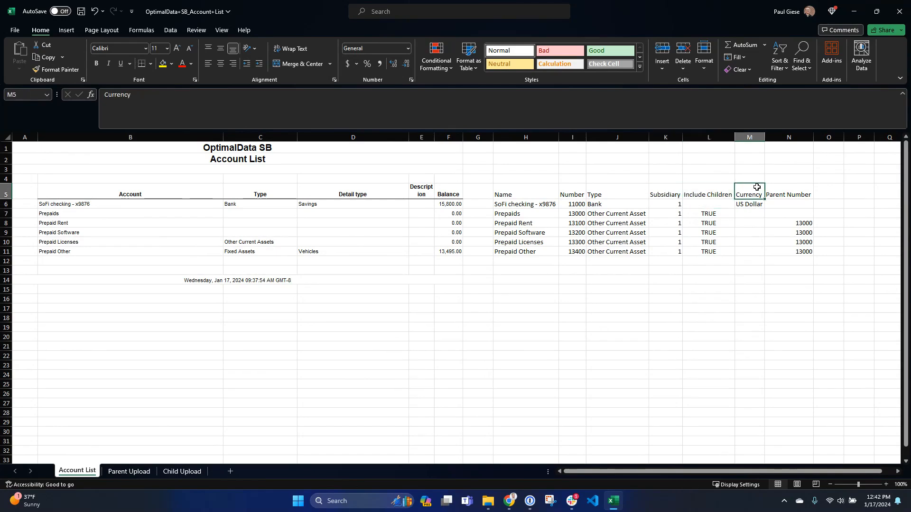
{"action": "left_click", "coordinate": [795, 186]}
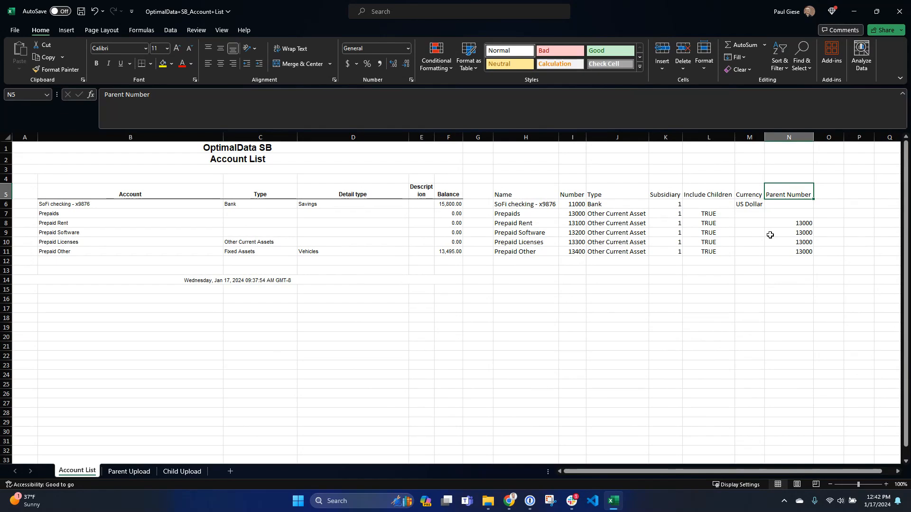
Examine the Parent Upload and Child Upload sheets, including the child accounts' Parent Number values, and return to Account List.
{"action": "left_click", "coordinate": [140, 471]}
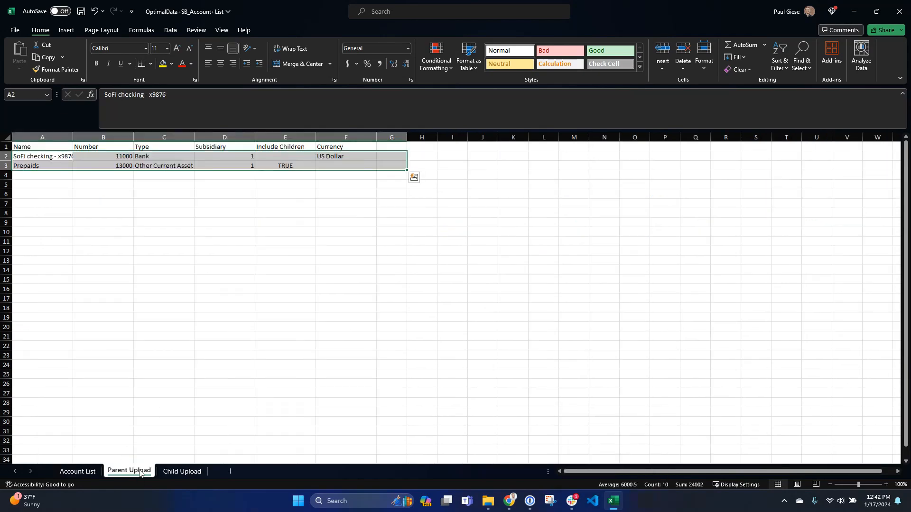
{"action": "left_click", "coordinate": [200, 471]}
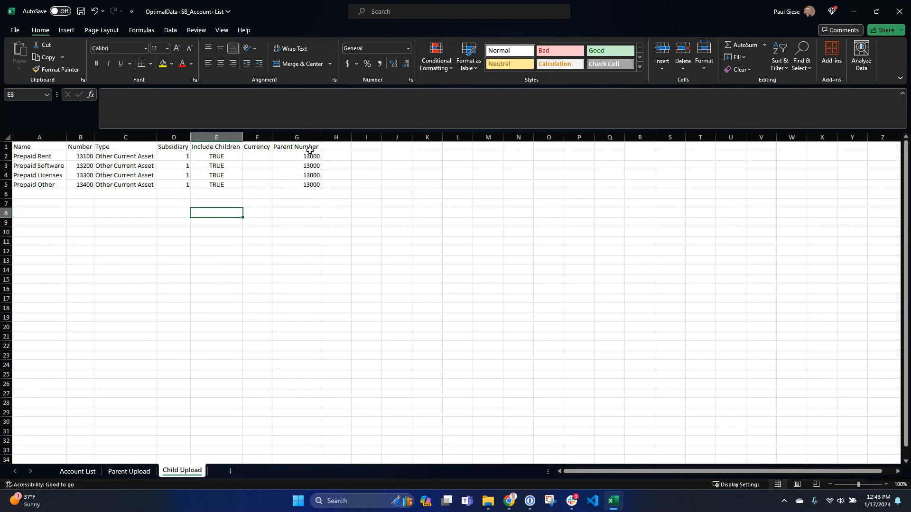
{"action": "left_click_drag", "start_coordinate": [310, 151], "coordinate": [307, 184]}
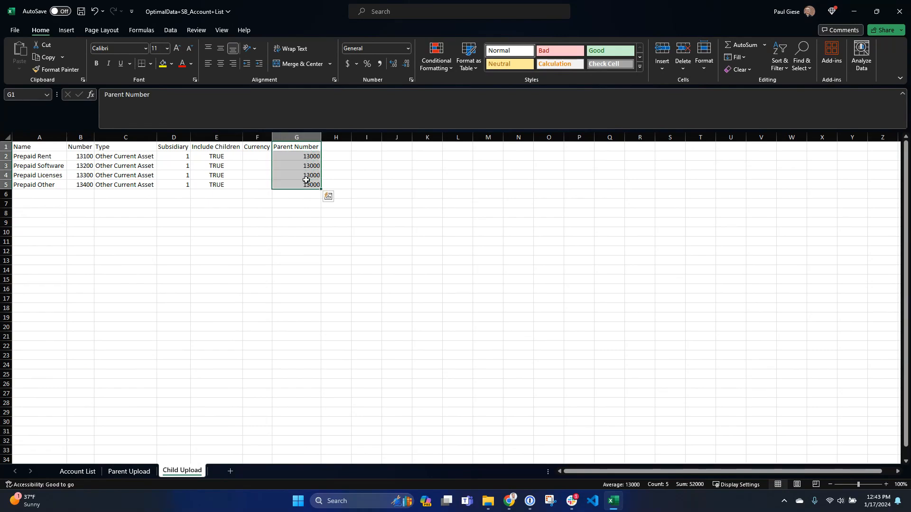
{"action": "left_click_drag", "start_coordinate": [297, 158], "coordinate": [295, 184]}
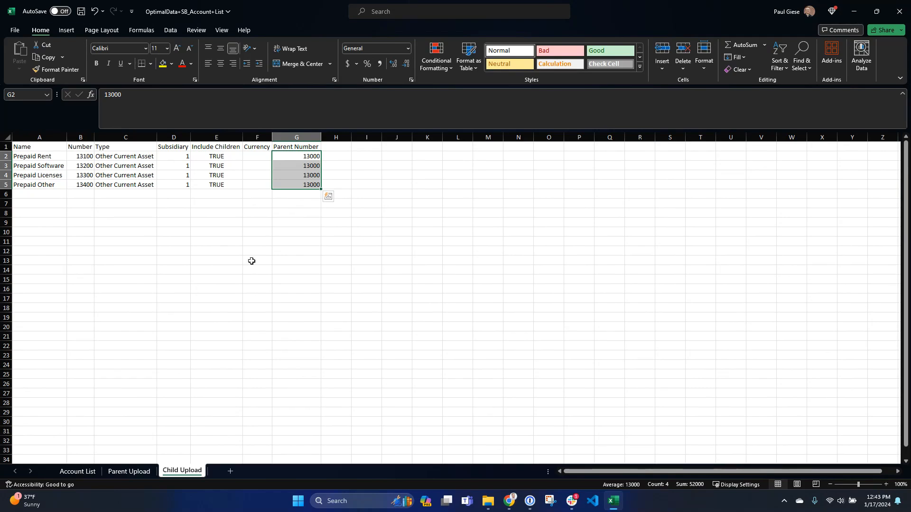
{"action": "left_click", "coordinate": [80, 471]}
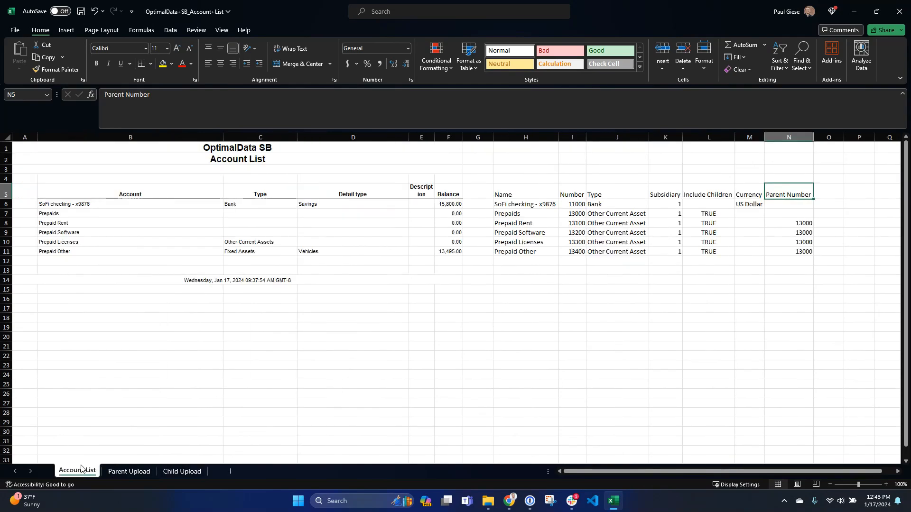
Switch to NetSuite in Chrome and open the Import Assistant for CSV records.
{"action": "key", "text": "alt+Tab"}
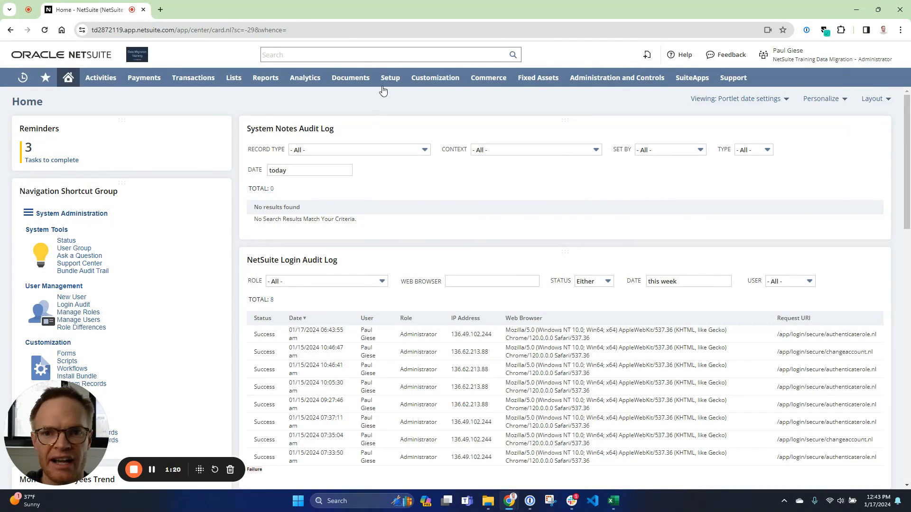
{"action": "mouse_move", "coordinate": [390, 82]}
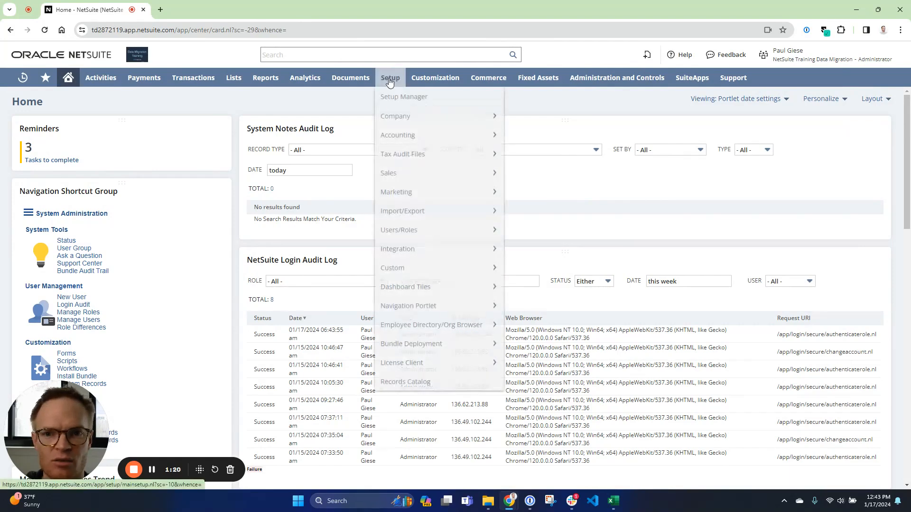
{"action": "mouse_move", "coordinate": [400, 211]}
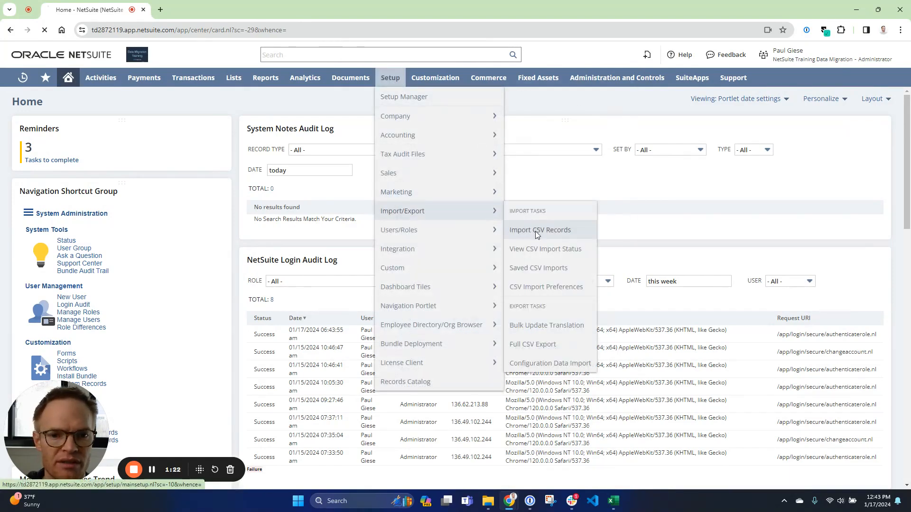
{"action": "left_click", "coordinate": [535, 231]}
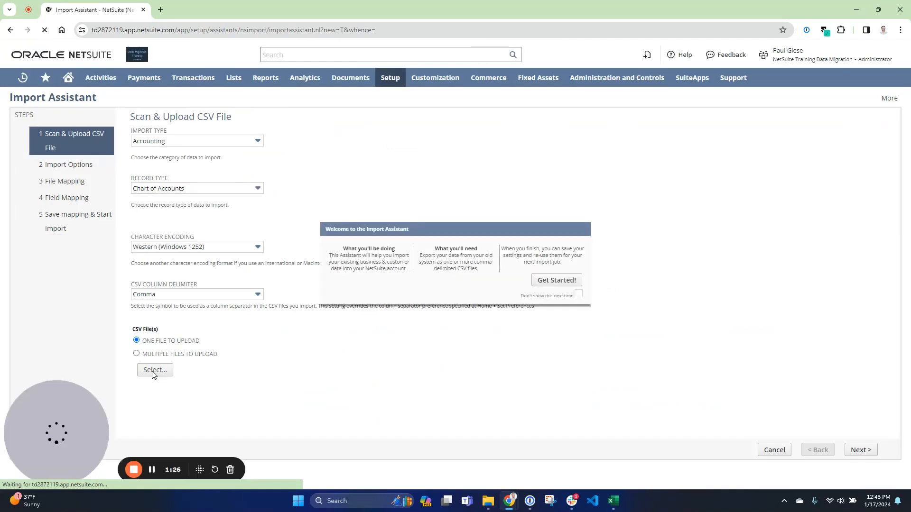
Choose parent_account_upload.csv from the Accounts folder for the Chart of Accounts import and proceed with Add data handling to field mapping.
{"action": "left_click", "coordinate": [154, 371]}
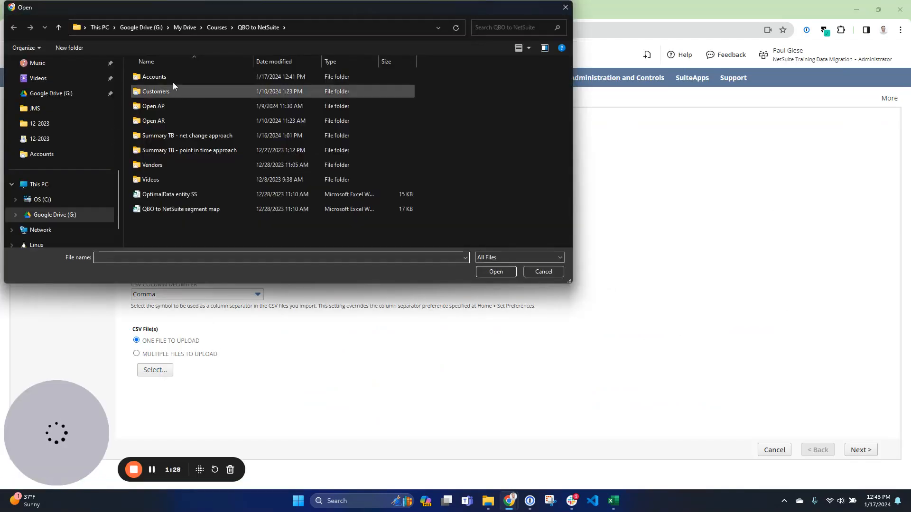
{"action": "double_click", "coordinate": [160, 77]}
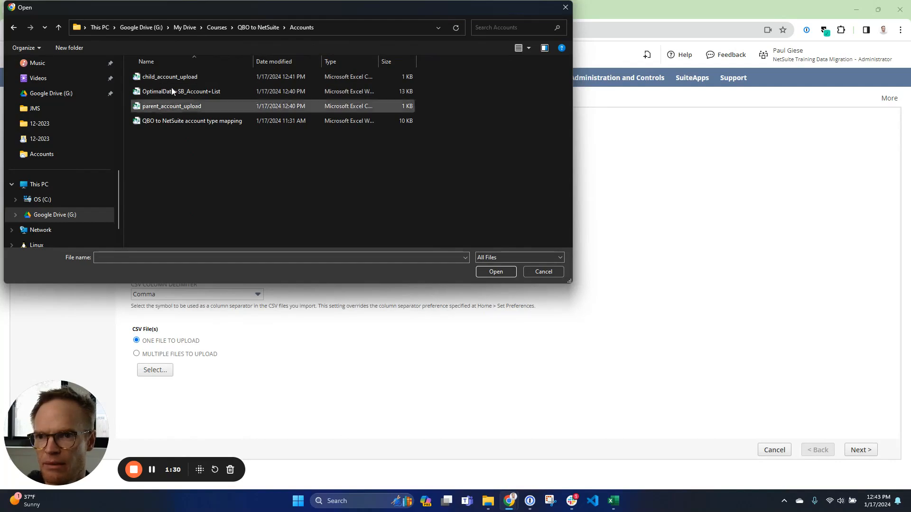
{"action": "double_click", "coordinate": [184, 107]}
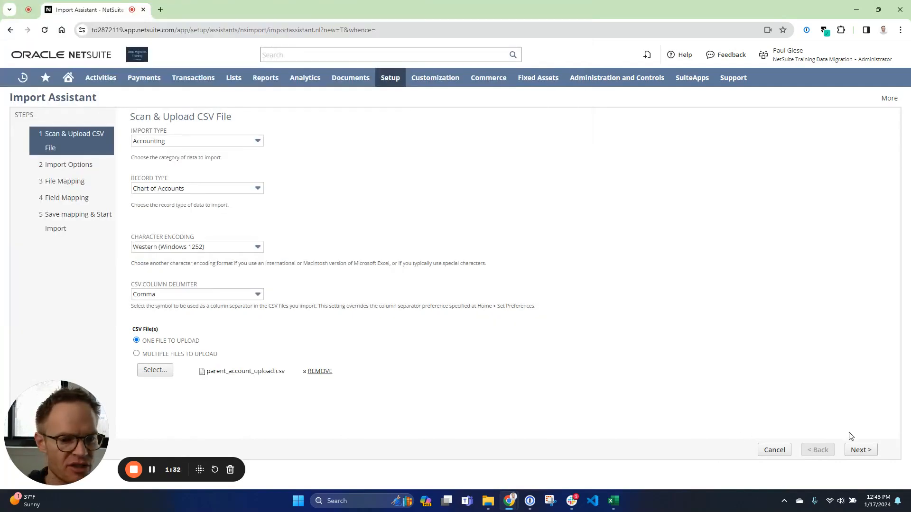
{"action": "left_click", "coordinate": [860, 450]}
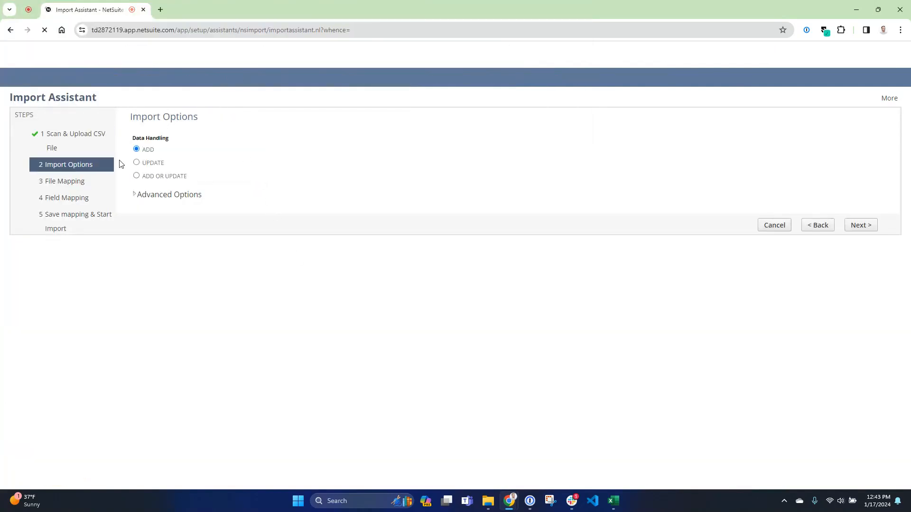
{"action": "left_click", "coordinate": [860, 450]}
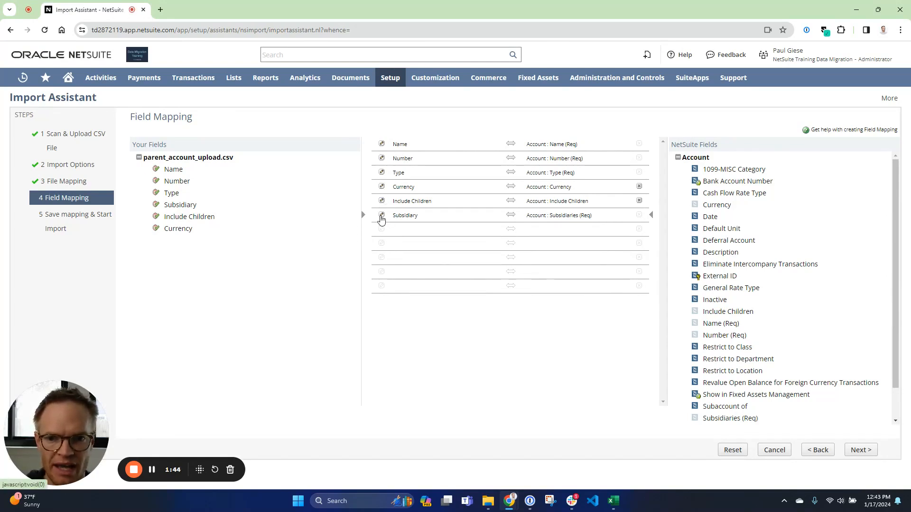
Map the required Subsidiaries field to the default value Parent instead of the file's Subsidiary column.
{"action": "left_click", "coordinate": [381, 216]}
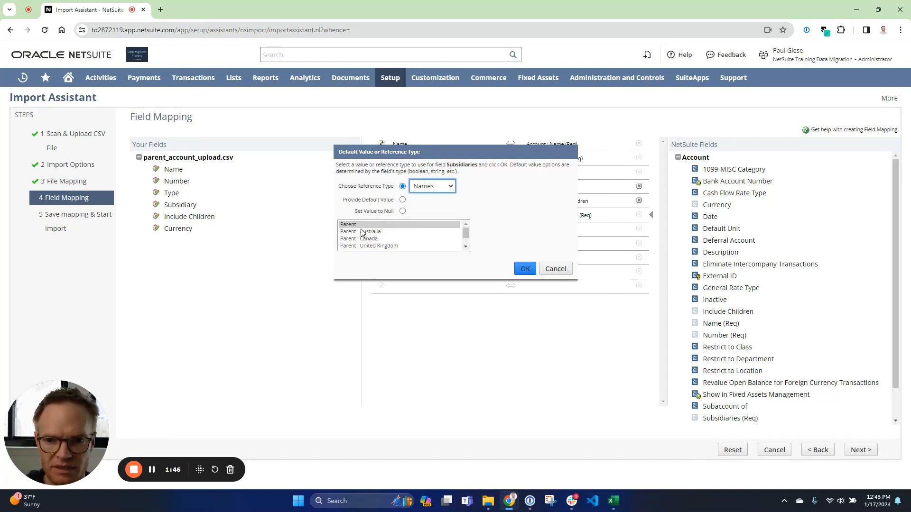
{"action": "left_click", "coordinate": [525, 269]}
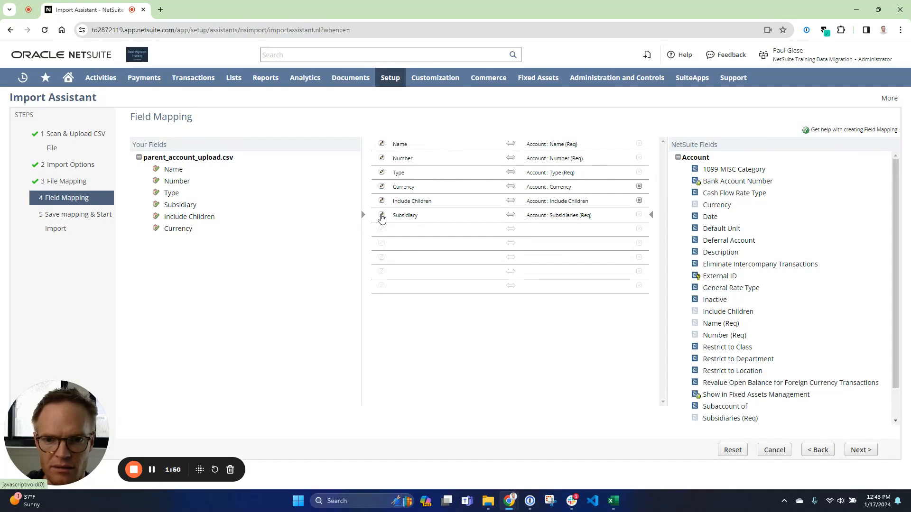
{"action": "left_click", "coordinate": [382, 216]}
{"action": "left_click", "coordinate": [402, 201]}
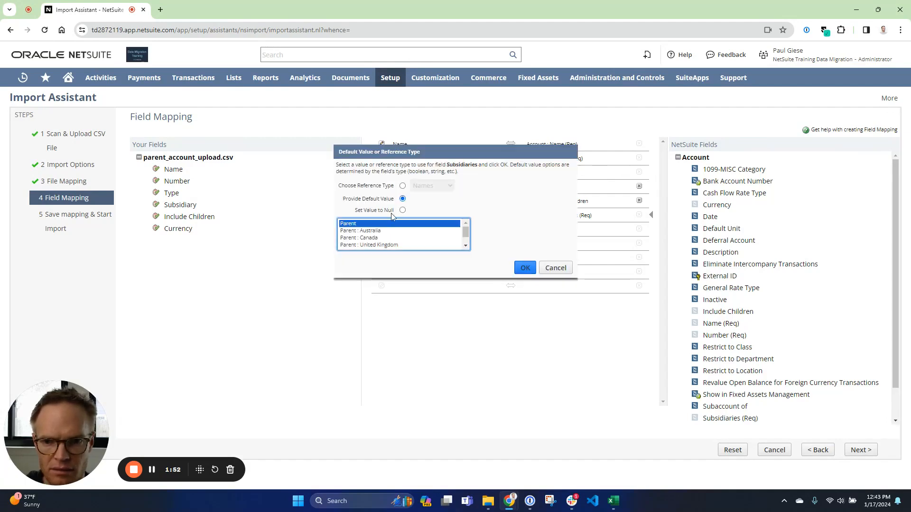
{"action": "left_click", "coordinate": [525, 267]}
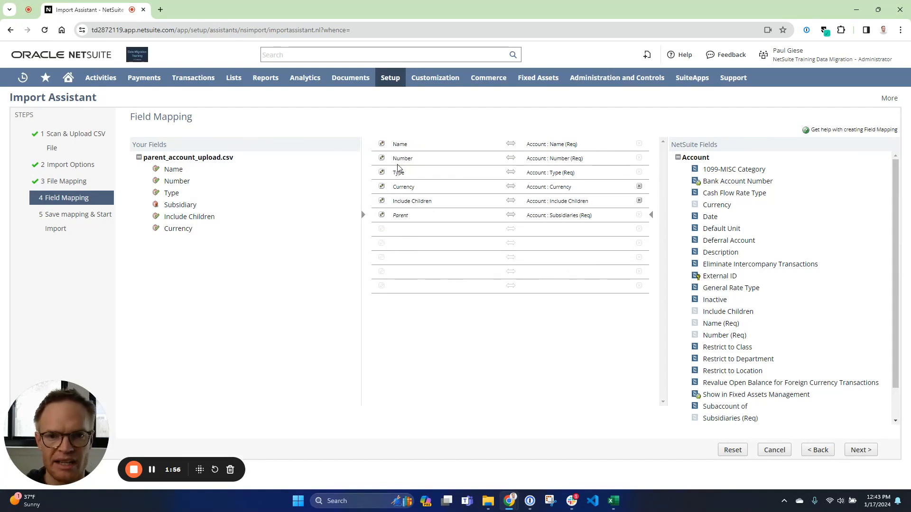
Run the parent account import without saving the import map.
{"action": "left_click", "coordinate": [859, 451]}
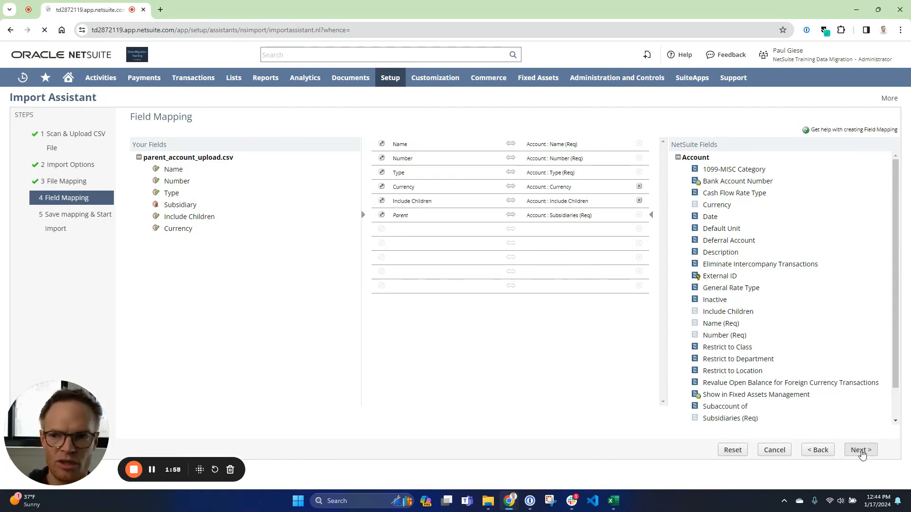
{"action": "mouse_move", "coordinate": [871, 450]}
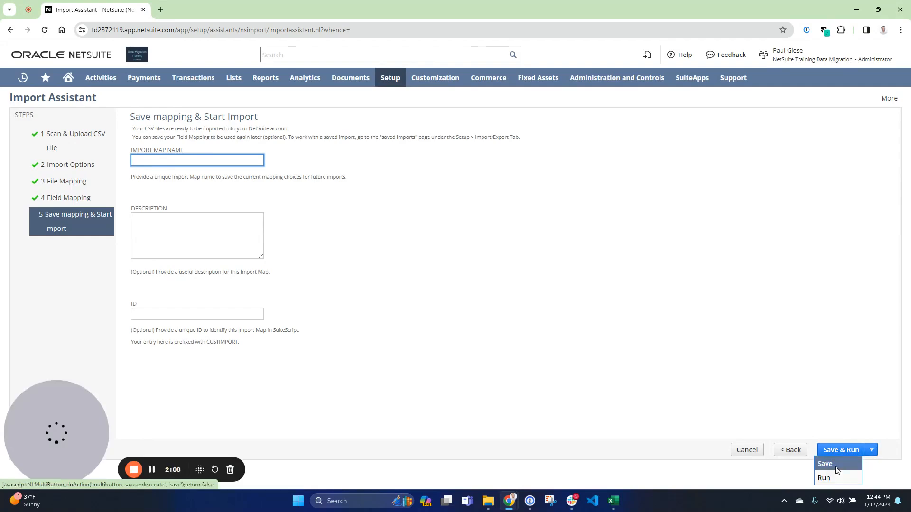
{"action": "left_click", "coordinate": [824, 478]}
{"action": "left_click", "coordinate": [497, 99]}
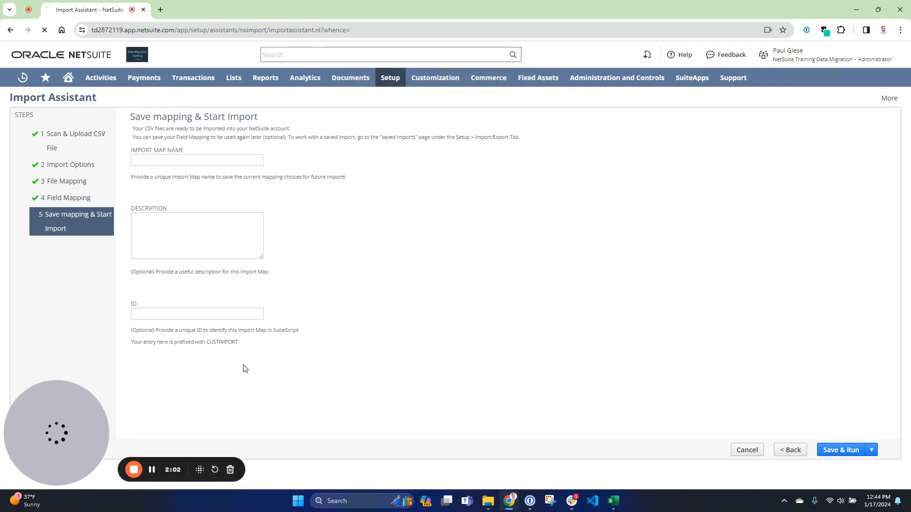
{"action": "left_click", "coordinate": [152, 469]}
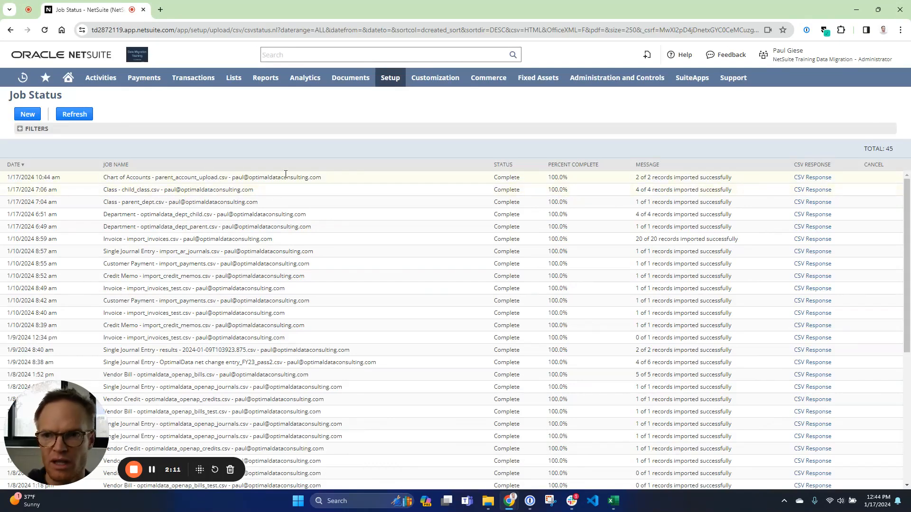
Open the 13000 Prepaids account from the accounts list and copy its internal ID from the page address.
{"action": "mouse_move", "coordinate": [233, 78]}
{"action": "mouse_move", "coordinate": [252, 116]}
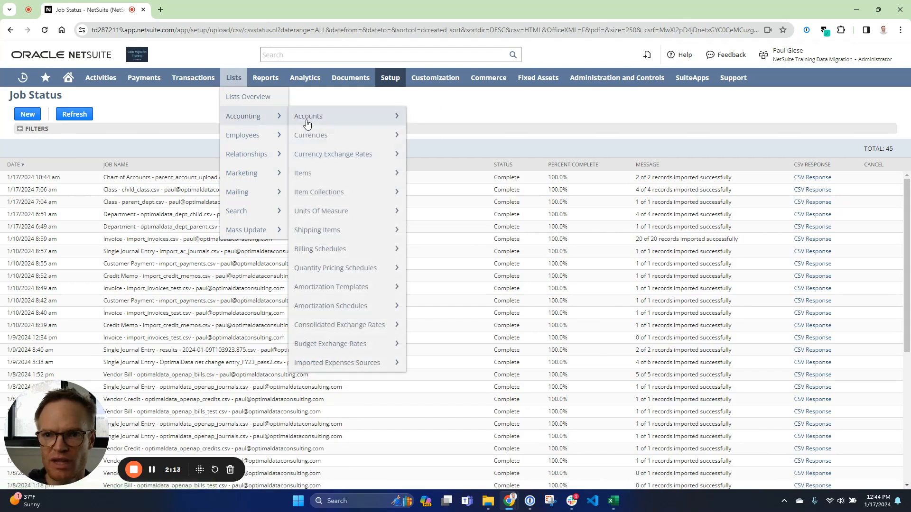
{"action": "left_click", "coordinate": [308, 124]}
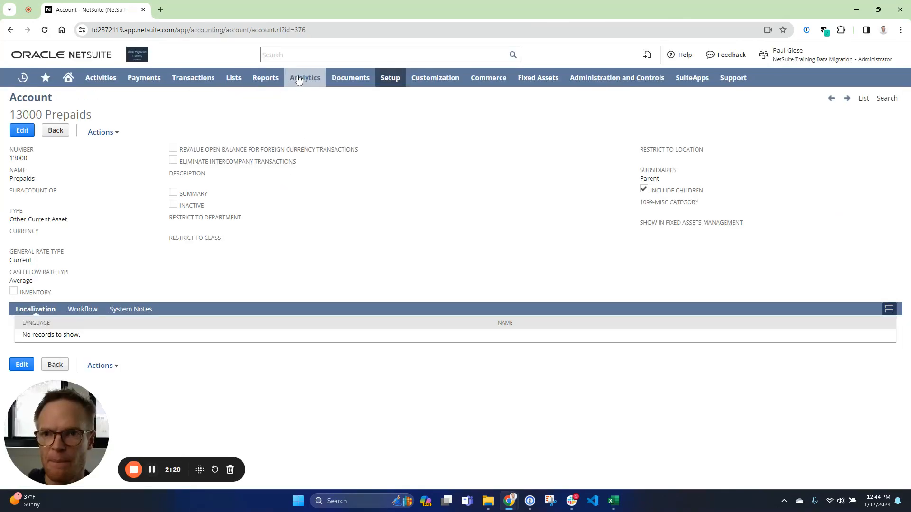
{"action": "left_click", "coordinate": [333, 31]}
{"action": "double_click", "coordinate": [333, 31]}
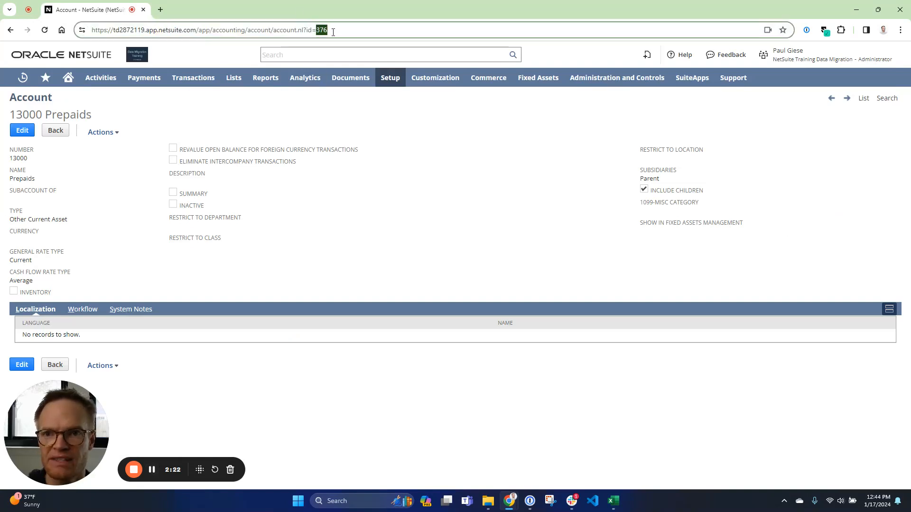
{"action": "key", "text": "alt+Tab"}
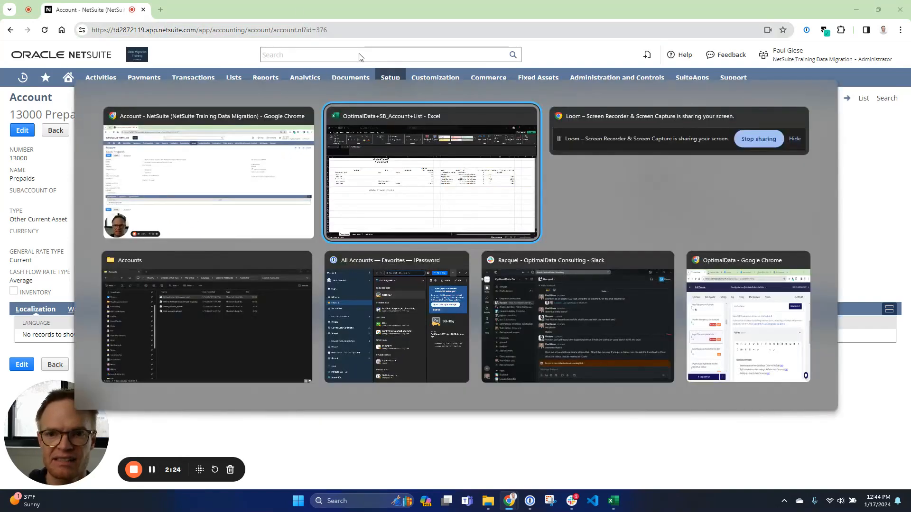
{"action": "key", "text": "alt+Tab"}
{"action": "key", "text": "alt+Tab"}
{"action": "key", "text": "alt+Tab"}
{"action": "key", "text": "alt+Tab"}
{"action": "key", "text": "alt+Tab"}
{"action": "key", "text": "alt+Tab"}
{"action": "key", "text": "alt+Tab"}
{"action": "key", "text": "alt+Tab"}
{"action": "key", "text": "alt+Tab"}
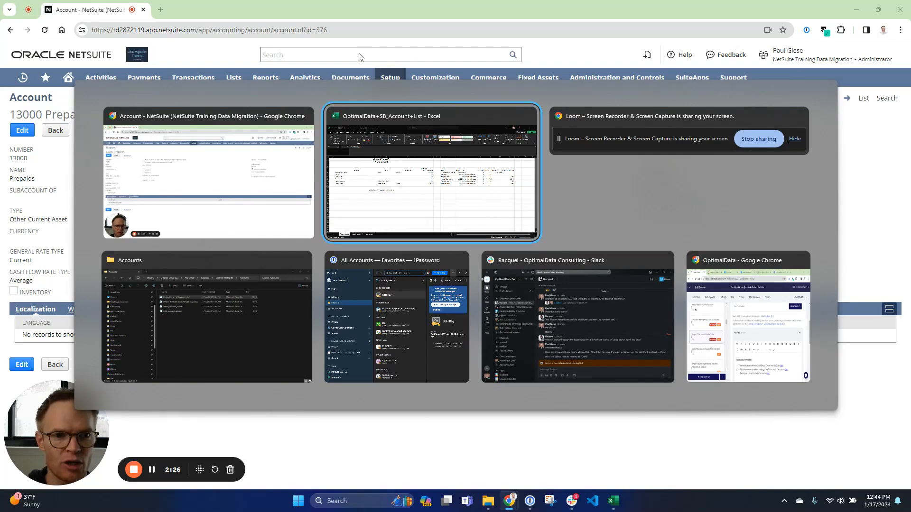
{"action": "left_click", "coordinate": [209, 173]}
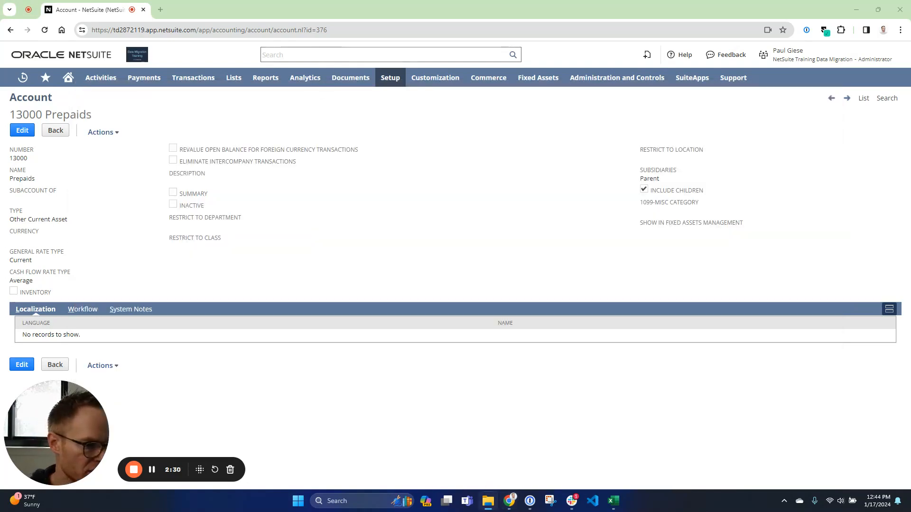
Switch to the child_account_upload file in Excel and set the Parent Number of all four child accounts (G2:G5) to 376.
{"action": "key", "text": "alt+Tab"}
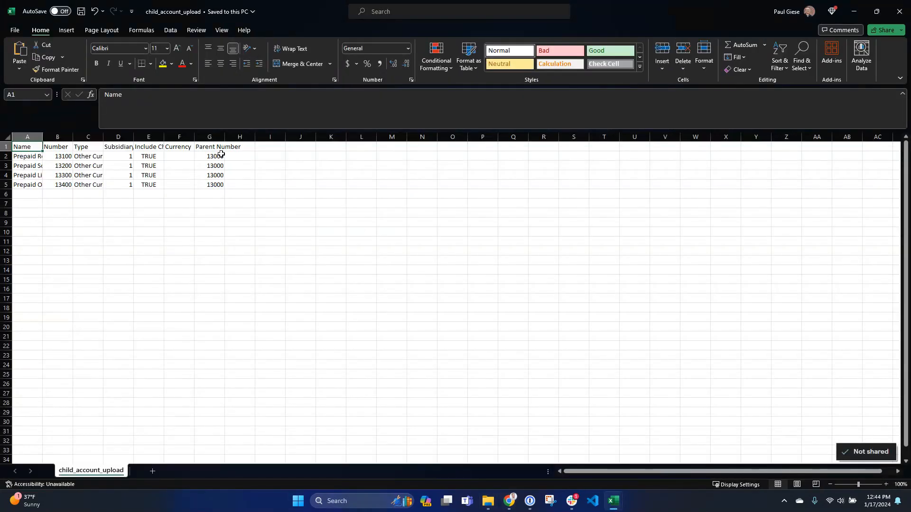
{"action": "left_click", "coordinate": [221, 156]}
{"action": "key", "text": "ctrl+v"}
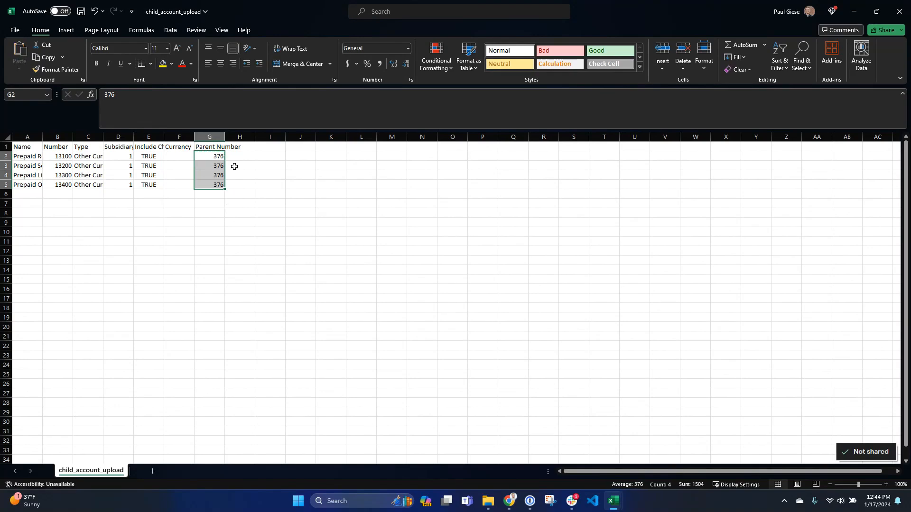
Save the child account file, switch back to NetSuite in the browser and start a new CSV records import.
{"action": "key", "text": "ctrl+Home"}
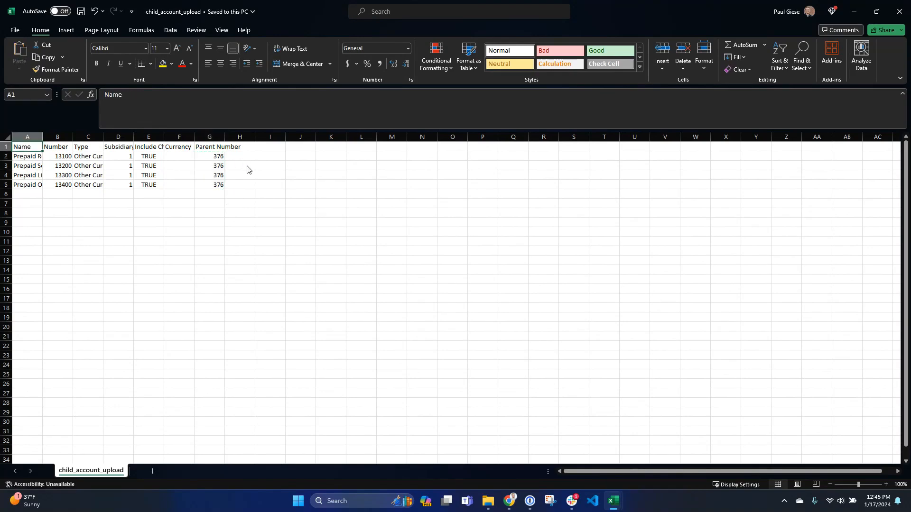
{"action": "key", "text": "alt+Tab"}
{"action": "key", "text": "alt+Tab"}
{"action": "key", "text": "alt+Tab"}
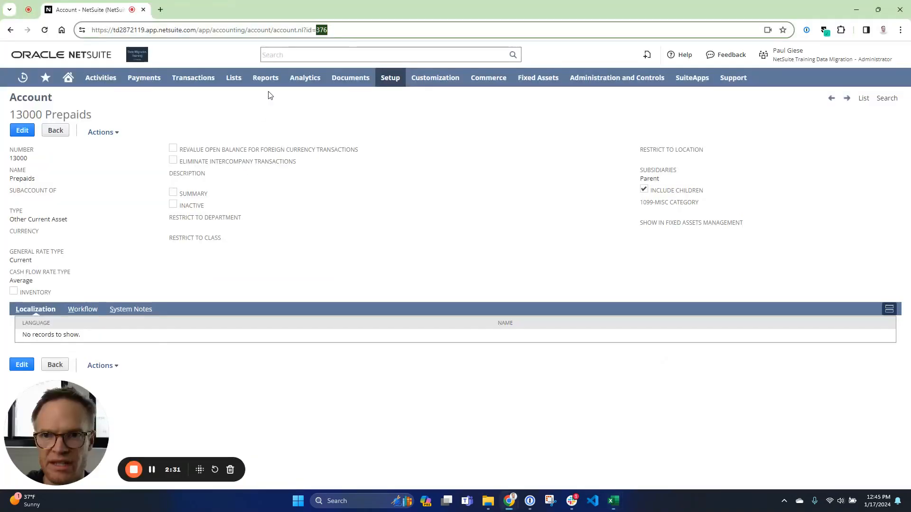
{"action": "mouse_move", "coordinate": [408, 209]}
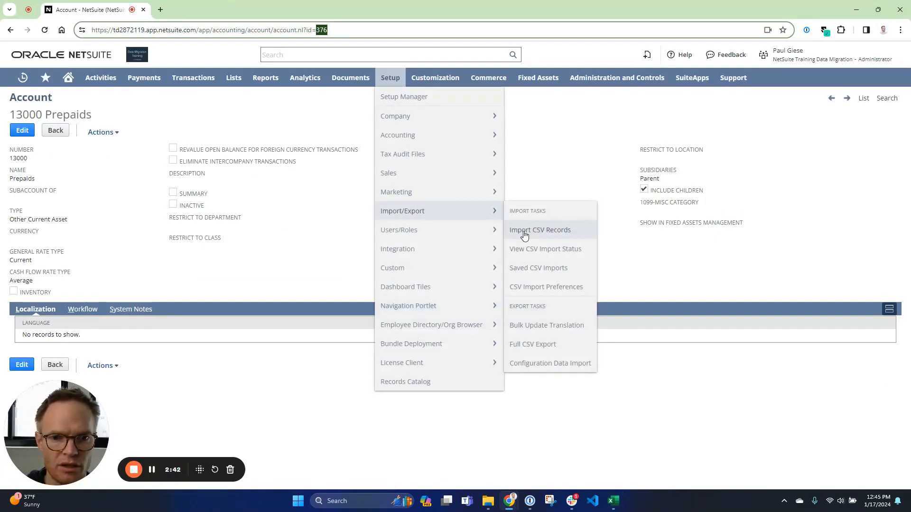
{"action": "left_click", "coordinate": [504, 230]}
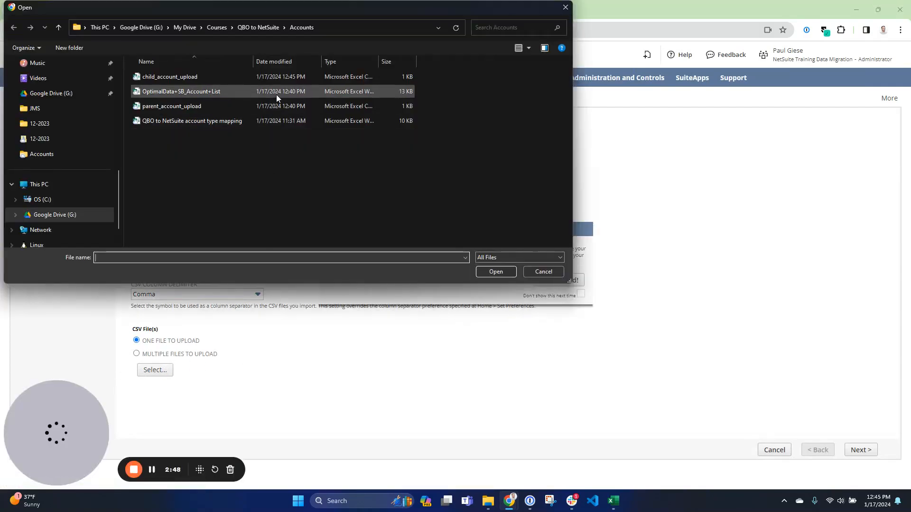
Upload child_account_upload.csv as an Accounting import for Chart of Accounts, using the Add data handling option.
{"action": "double_click", "coordinate": [193, 79]}
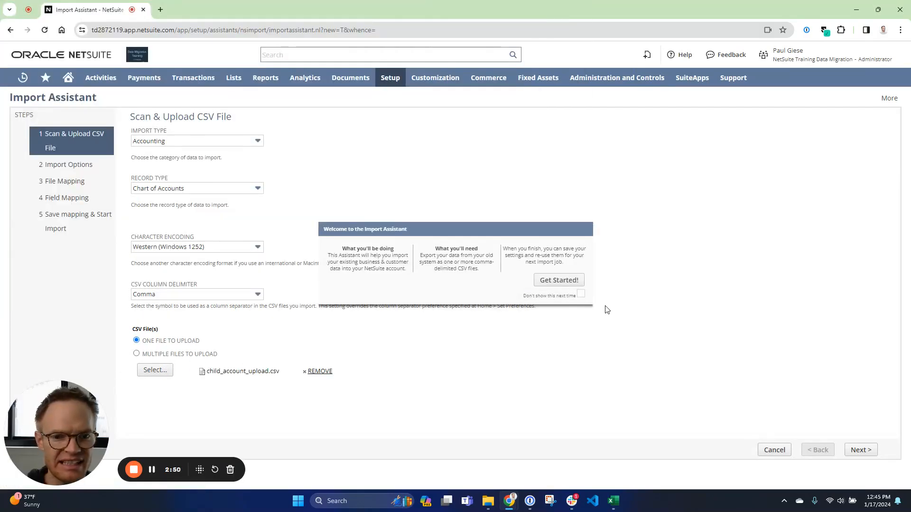
{"action": "left_click", "coordinate": [870, 455]}
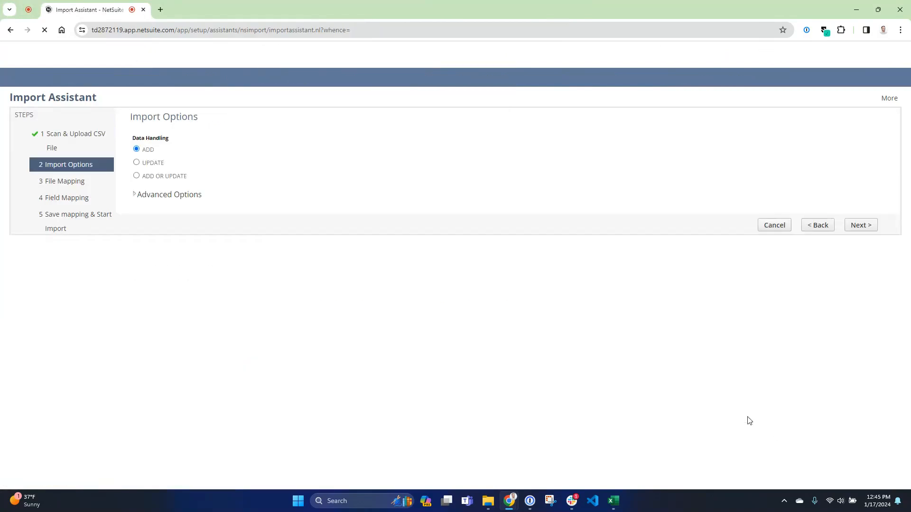
{"action": "left_click", "coordinate": [859, 450]}
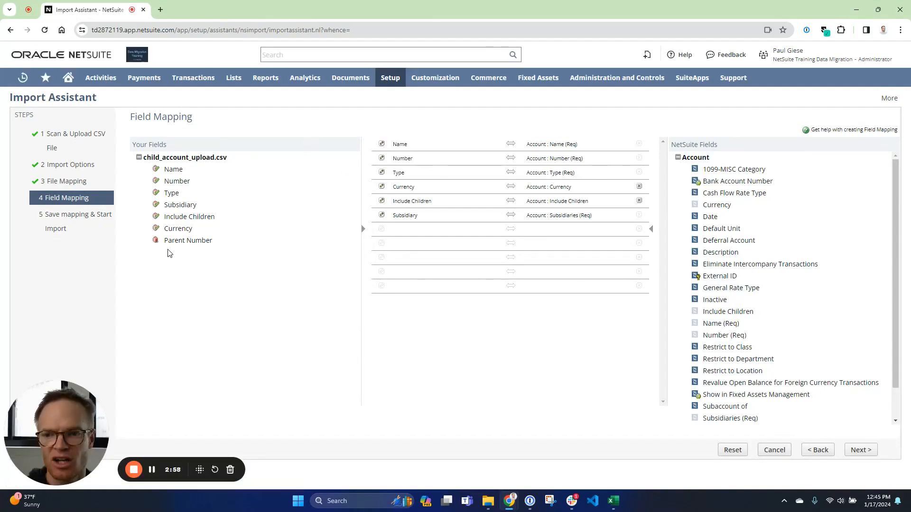
Map the Parent Number column to Account : Subaccount of, with the internal ID as its reference type.
{"action": "left_click", "coordinate": [183, 245]}
{"action": "left_click", "coordinate": [539, 231]}
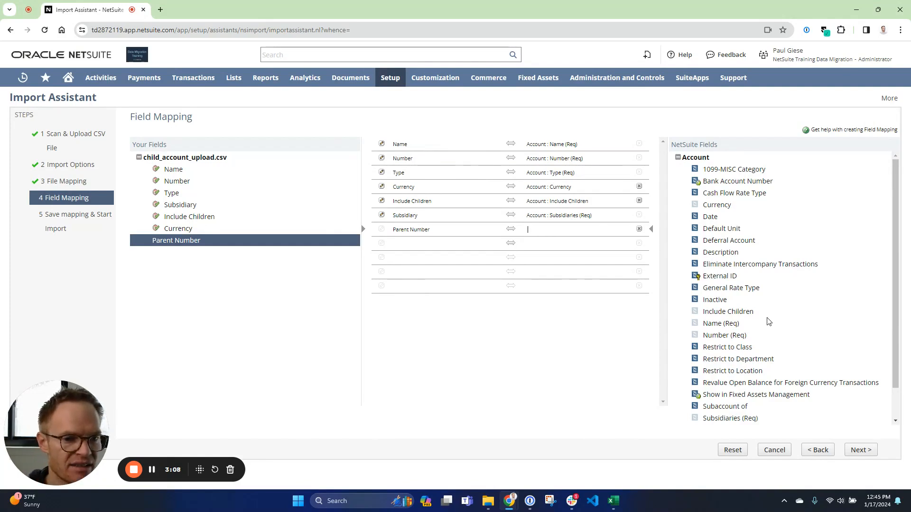
{"action": "scroll", "coordinate": [768, 360], "scroll_direction": "down", "scroll_amount": 1}
{"action": "left_click", "coordinate": [727, 374]}
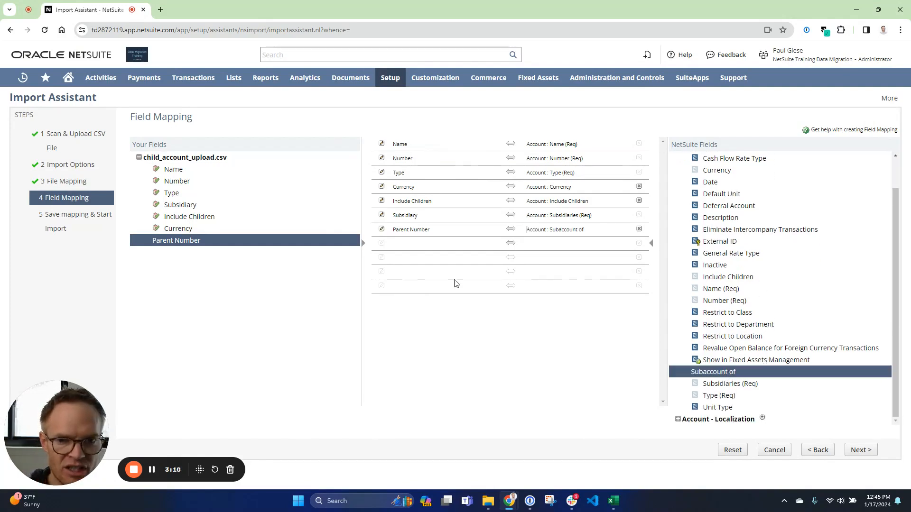
{"action": "left_click", "coordinate": [382, 230]}
{"action": "left_click", "coordinate": [432, 186]}
{"action": "left_click", "coordinate": [426, 208]}
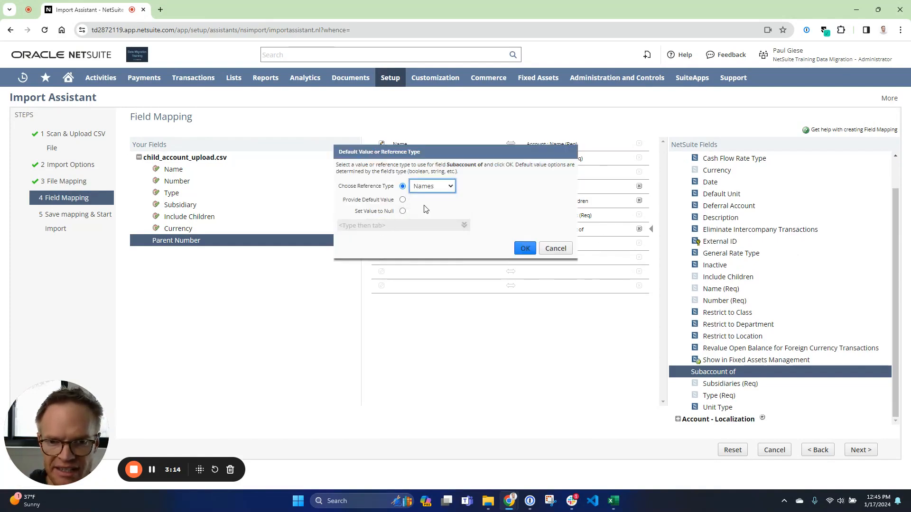
{"action": "left_click", "coordinate": [522, 249]}
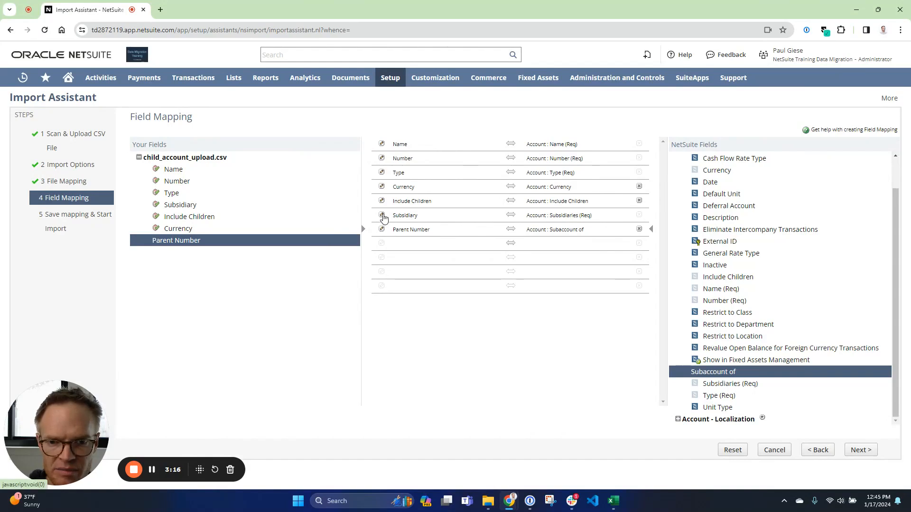
Give the required Subsidiaries field the default value Parent and run the child account import.
{"action": "left_click", "coordinate": [381, 215]}
{"action": "left_click", "coordinate": [402, 199]}
{"action": "left_click", "coordinate": [348, 224]}
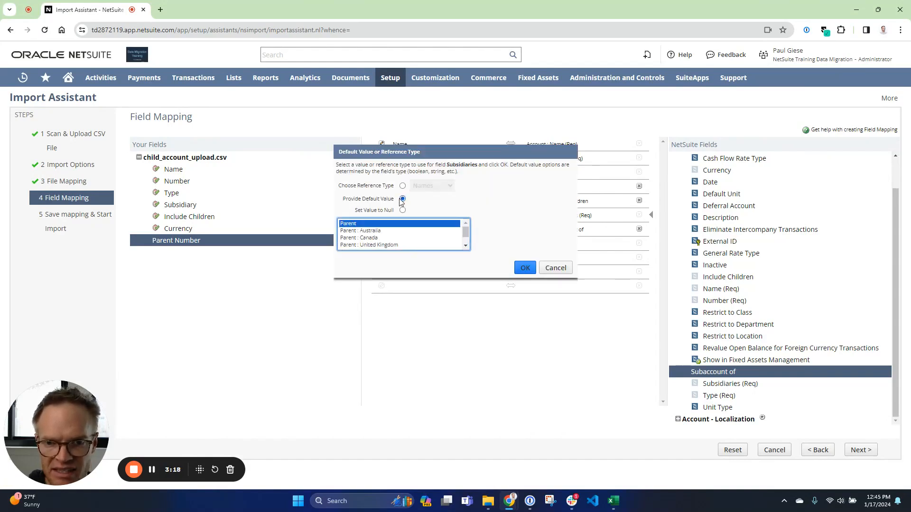
{"action": "left_click", "coordinate": [525, 268]}
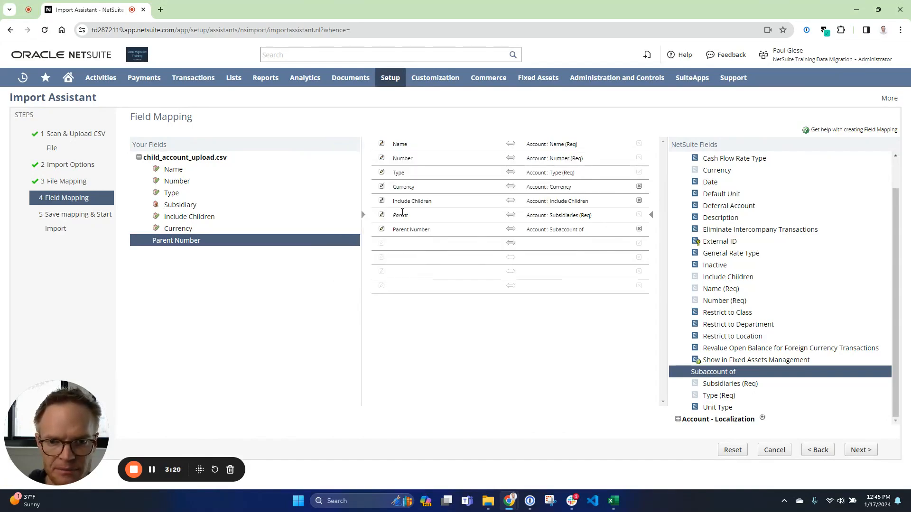
{"action": "left_click", "coordinate": [861, 450]}
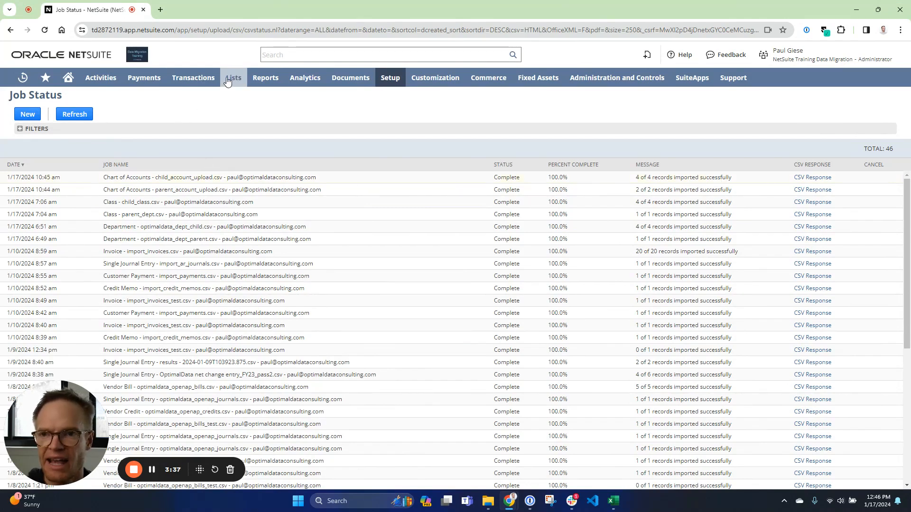
Open the chart of accounts and examine the imported child accounts 13100 to 13400 under 13000 Prepaids.
{"action": "mouse_move", "coordinate": [232, 79]}
{"action": "mouse_move", "coordinate": [256, 116]}
{"action": "left_click", "coordinate": [305, 118]}
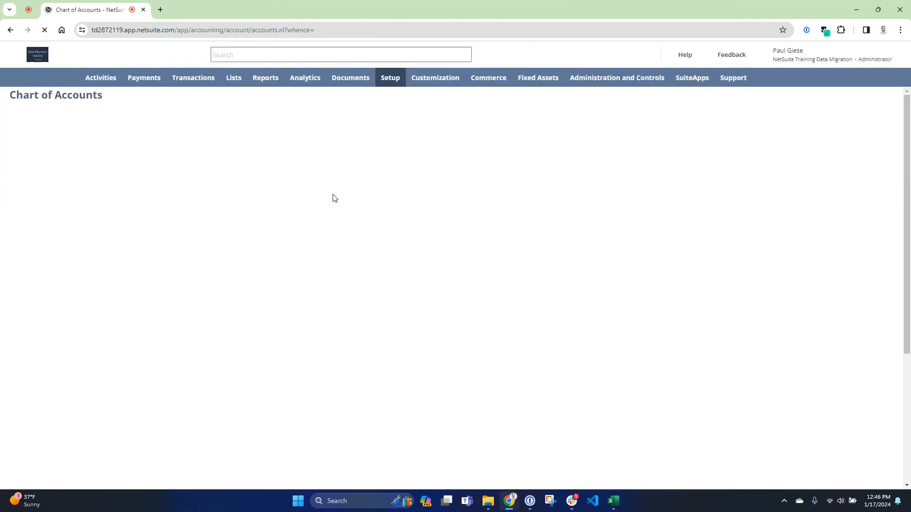
{"action": "scroll", "coordinate": [441, 289], "scroll_direction": "down", "scroll_amount": 18}
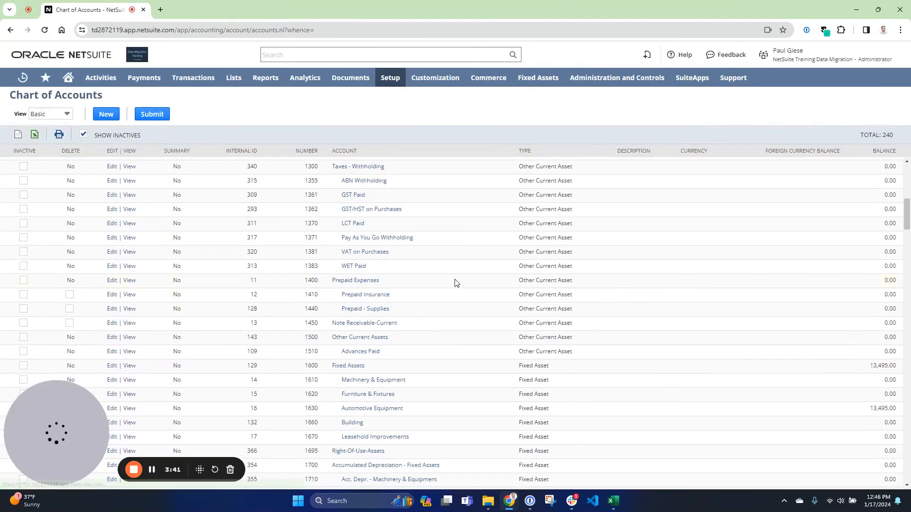
{"action": "scroll", "coordinate": [456, 291], "scroll_direction": "down", "scroll_amount": 20}
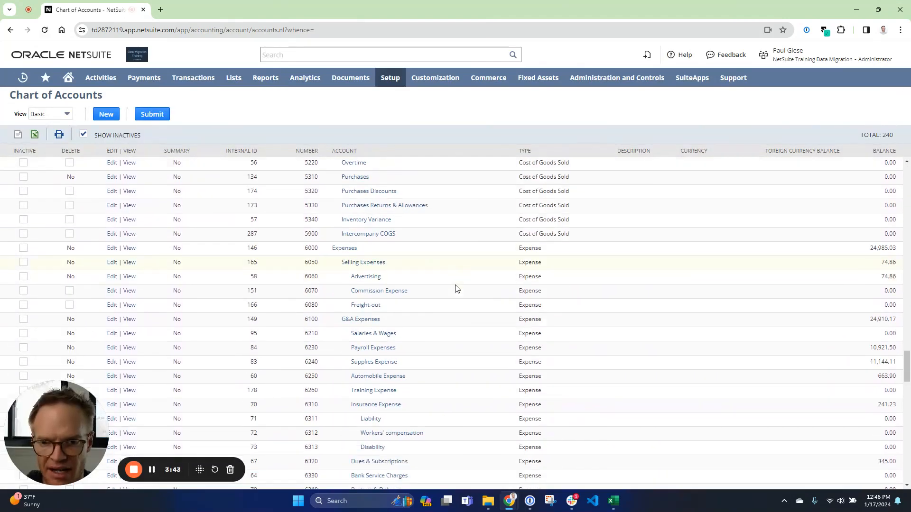
{"action": "left_click_drag", "start_coordinate": [304, 325], "coordinate": [330, 396]}
{"action": "left_click", "coordinate": [334, 396]}
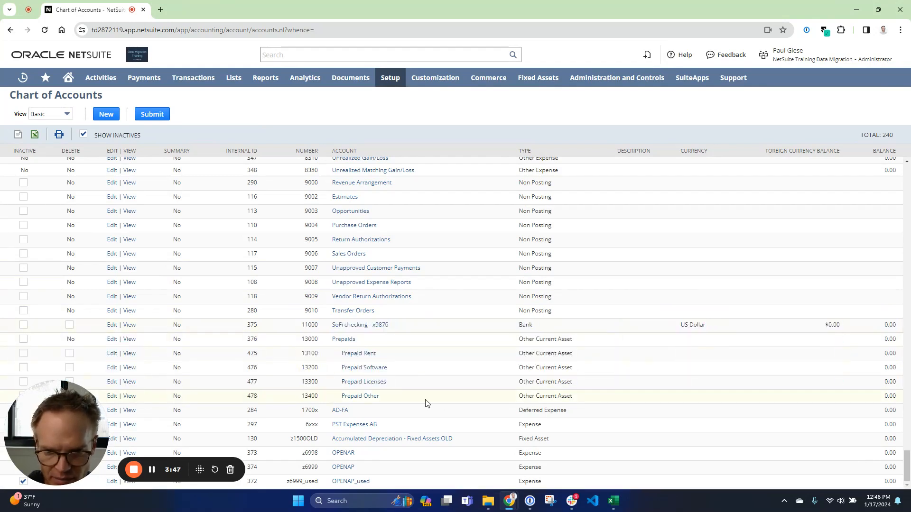
{"action": "left_click_drag", "start_coordinate": [580, 399], "coordinate": [429, 359]}
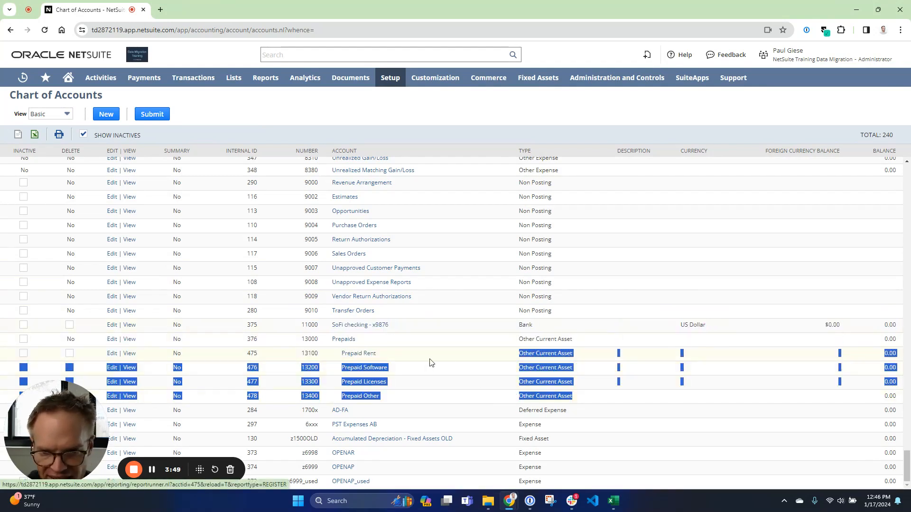
{"action": "left_click", "coordinate": [468, 385]}
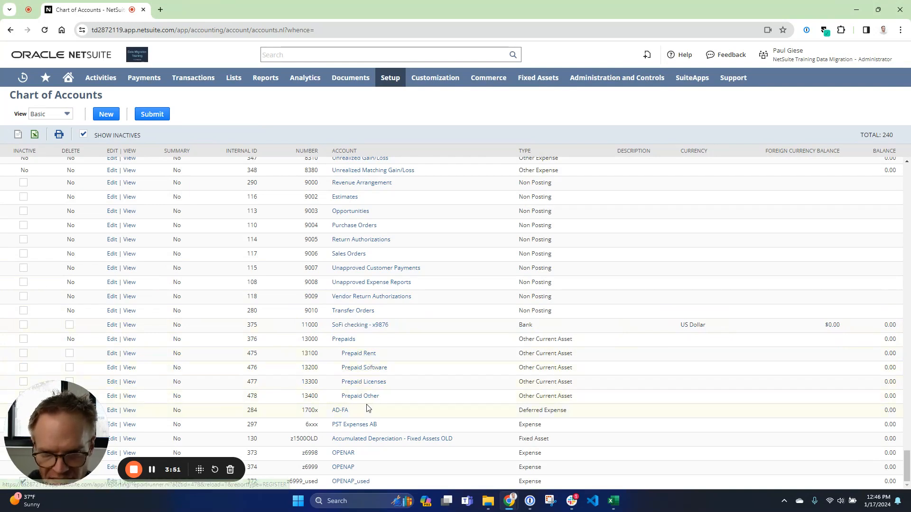